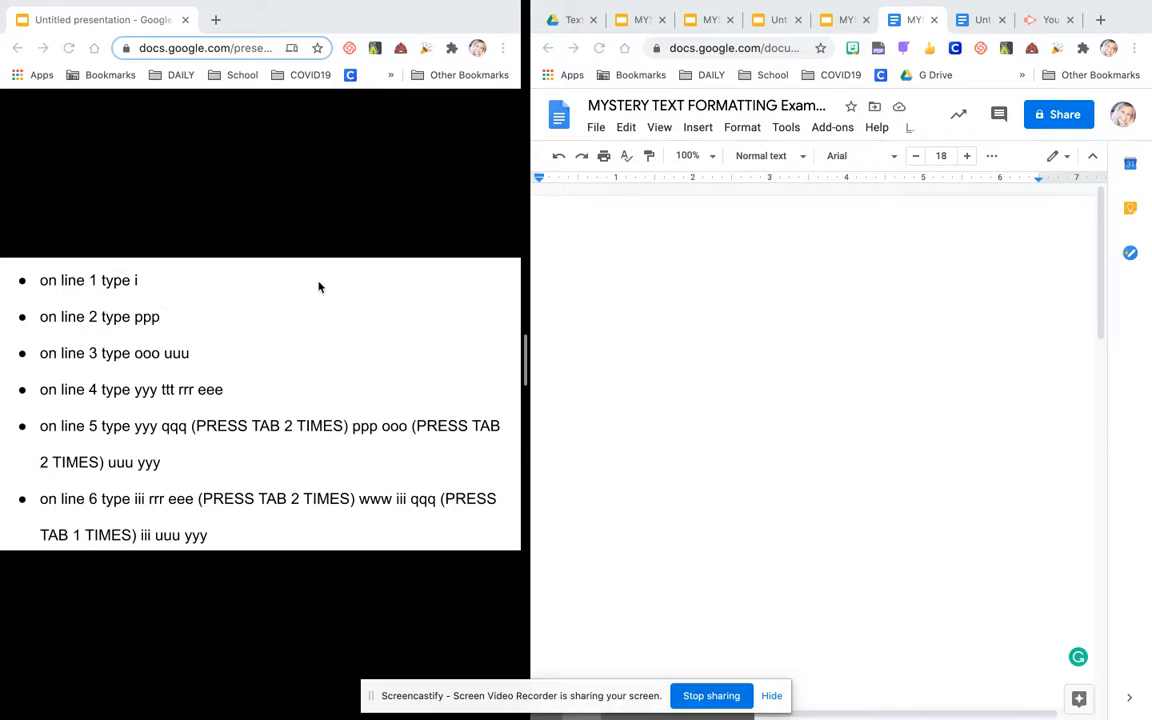
# Step: Enter "i" on line 1 of the blank document and "ppp" in all lowercase on line 2
pyautogui.click(563, 320)
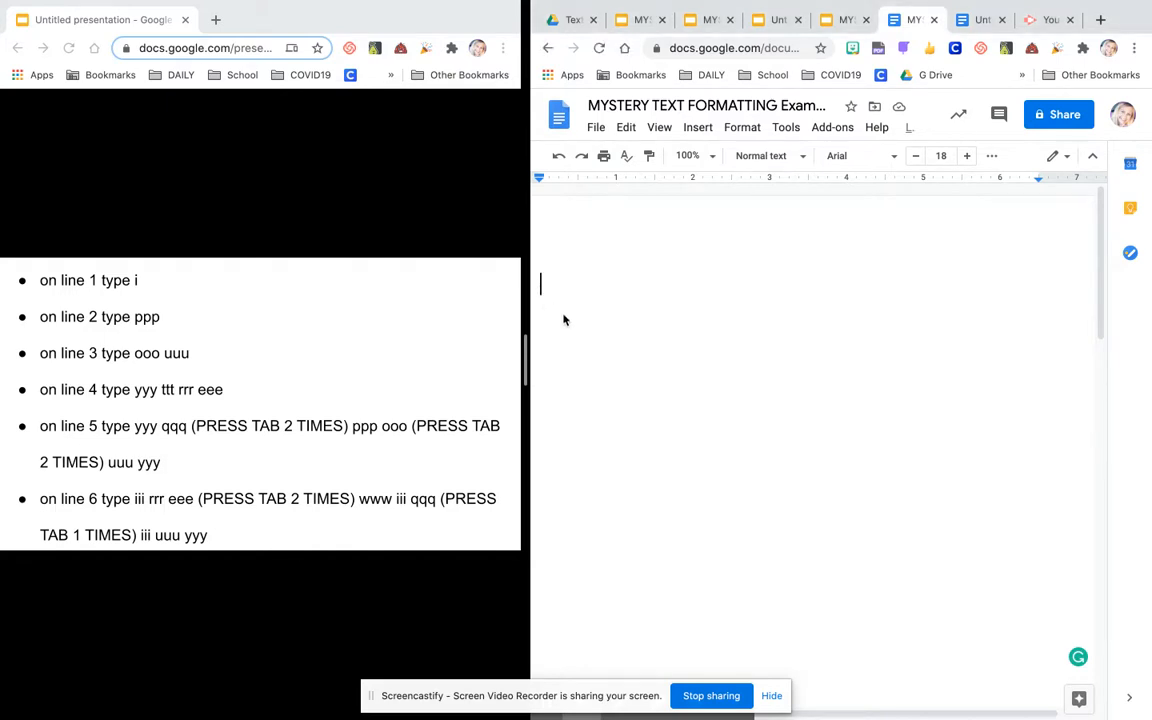
pyautogui.write('i')
pyautogui.press('Return')
pyautogui.press('Return')
pyautogui.write('ppp')
pyautogui.press('Return')
pyautogui.press('BackSpace')
pyautogui.press('Left')
pyautogui.press('Left')
pyautogui.press('BackSpace')
pyautogui.write('p')
pyautogui.press('End')
# Step: Add line 3 with the text "ooo uuu", keeping its first letter lowercase
pyautogui.press('Return')
pyautogui.write('ooo uuu')
pyautogui.click(555, 335)
pyautogui.press('BackSpace')
pyautogui.write('o')
pyautogui.moveTo(606, 337)
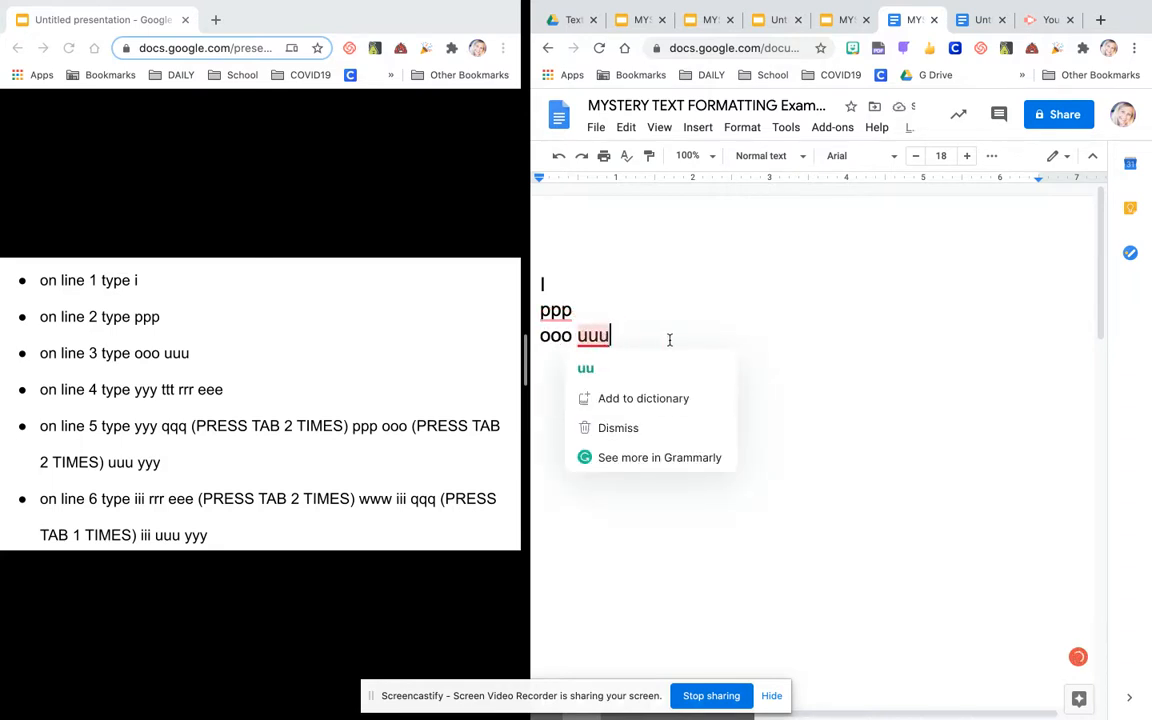
pyautogui.click(648, 339)
# Step: Add line 4 with the text "yyy ttt rrr eee", keeping its first letter lowercase
pyautogui.press('Return')
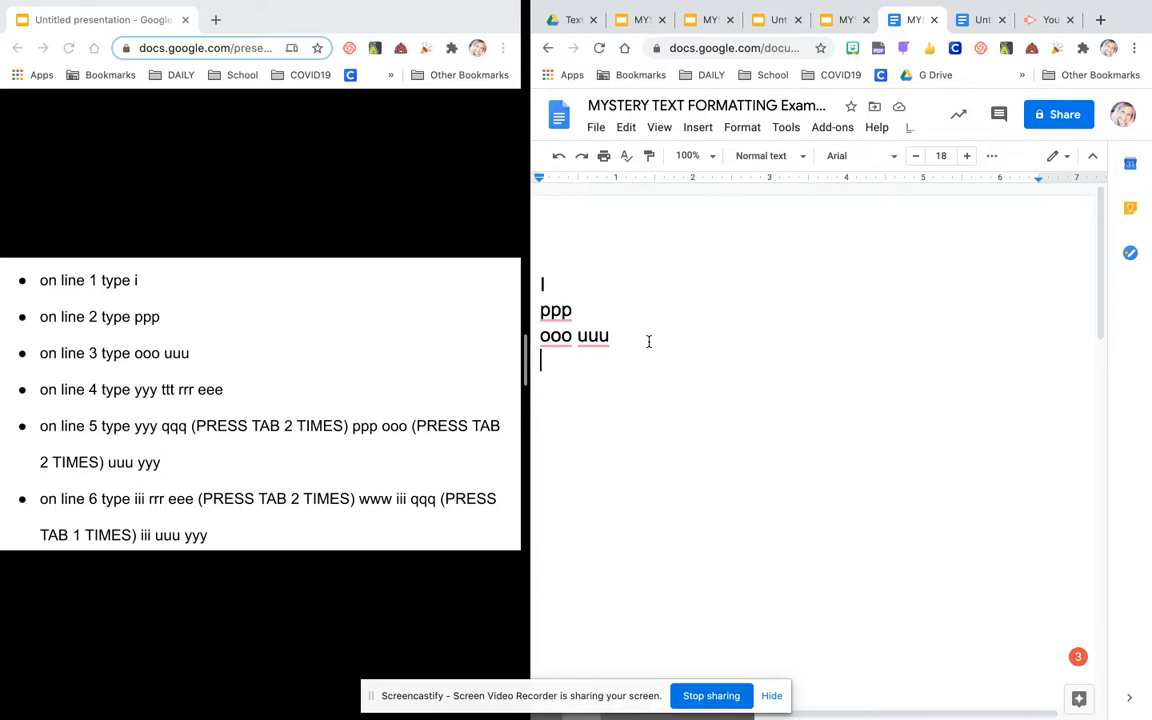
pyautogui.write('yyy t')
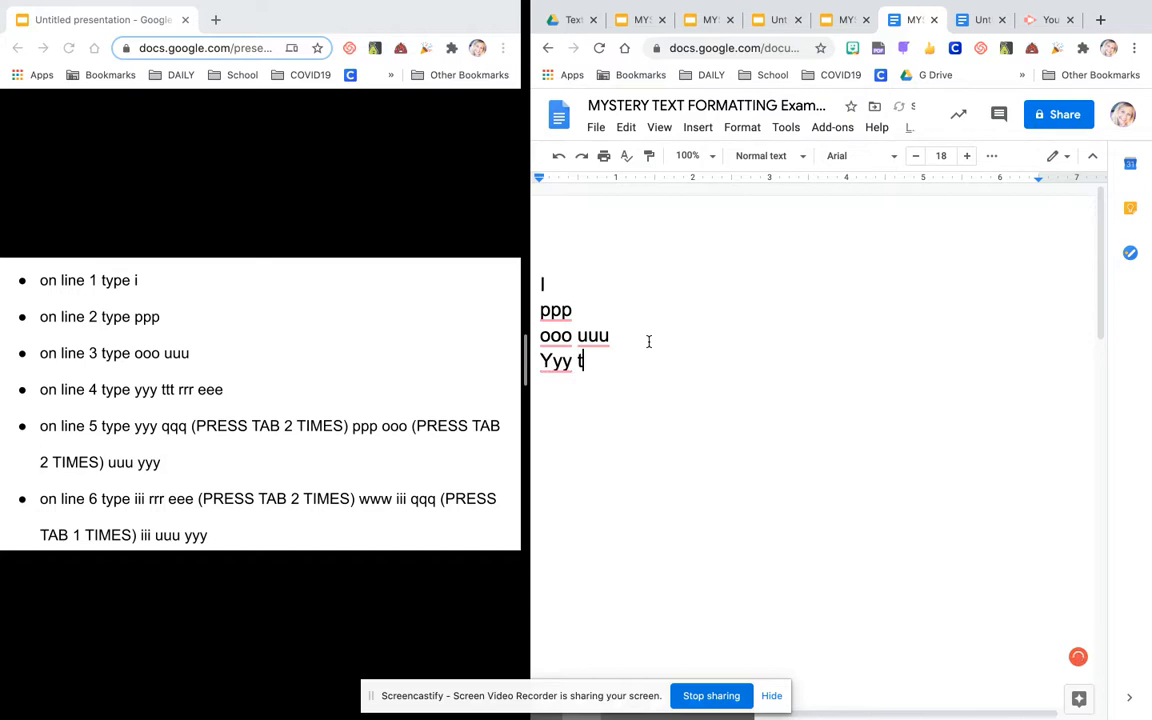
pyautogui.write('tt rr')
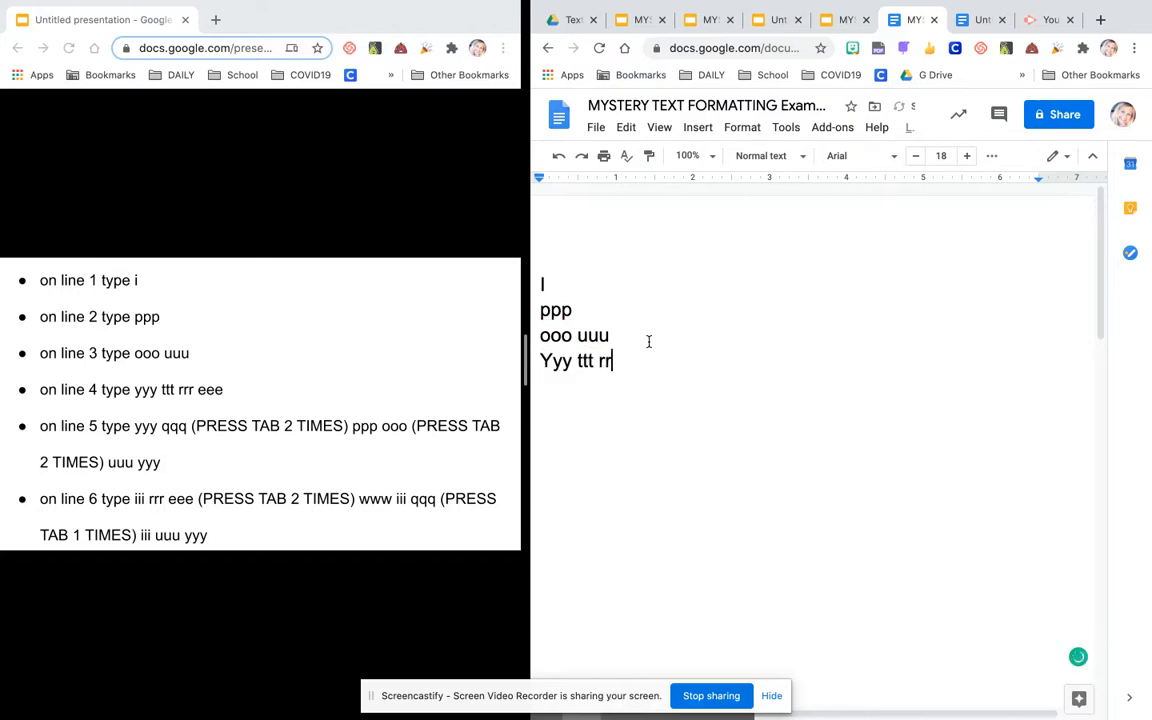
pyautogui.write('r eee')
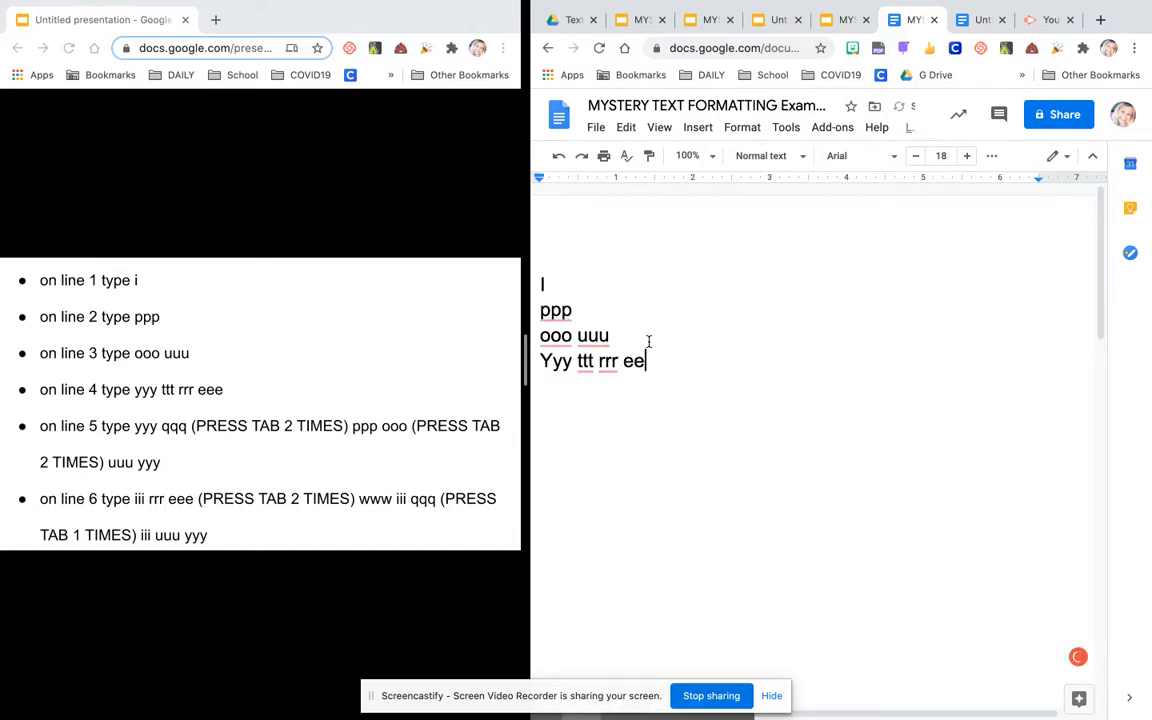
pyautogui.click(545, 362)
pyautogui.press('Delete')
pyautogui.write('y')
pyautogui.click(674, 356)
# Step: Add line 5 in all lowercase with "yyy qqq", "ppp ooo" and "uuu yyy", separating the groups with two tabs each
pyautogui.press('Return')
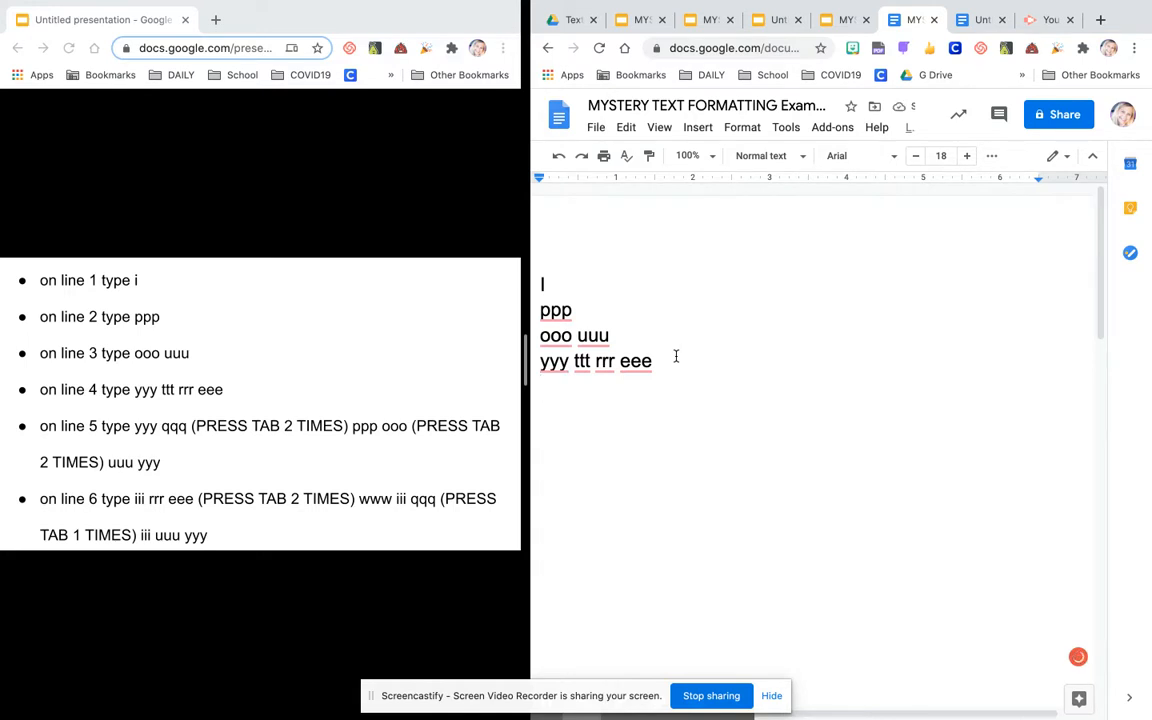
pyautogui.write('yyy qqq')
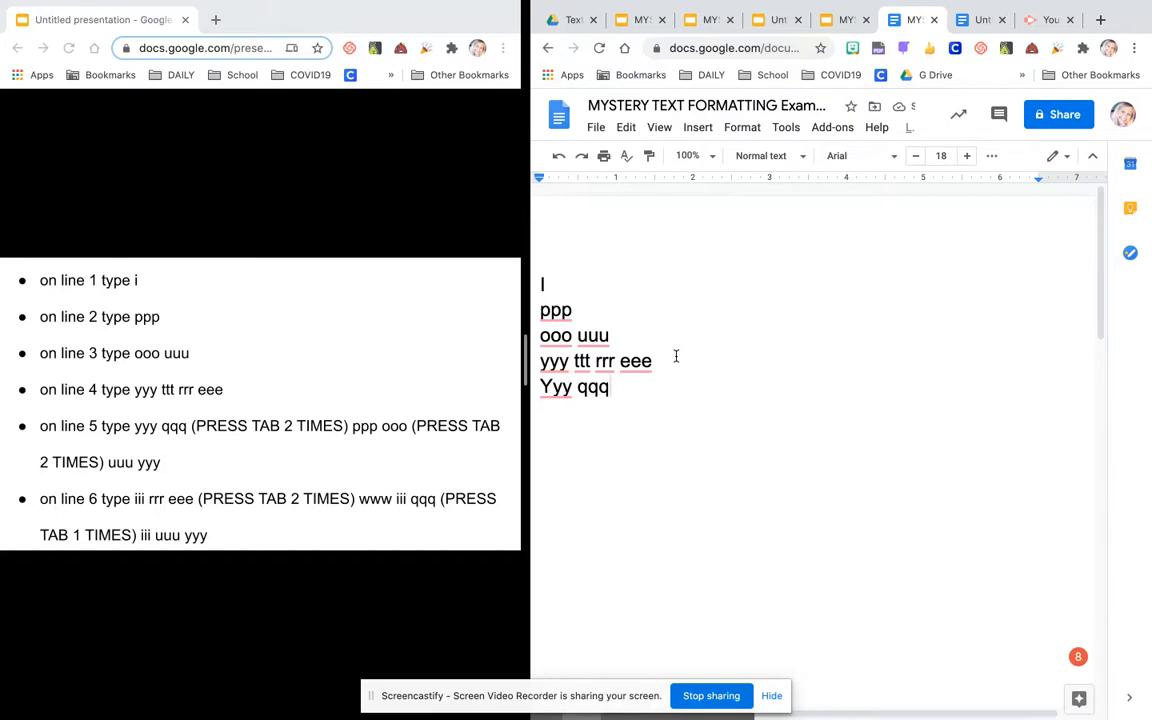
pyautogui.press('Tab')
pyautogui.write('ppp ooo')
pyautogui.press('Tab')
pyautogui.press('Tab')
pyautogui.write('uuu')
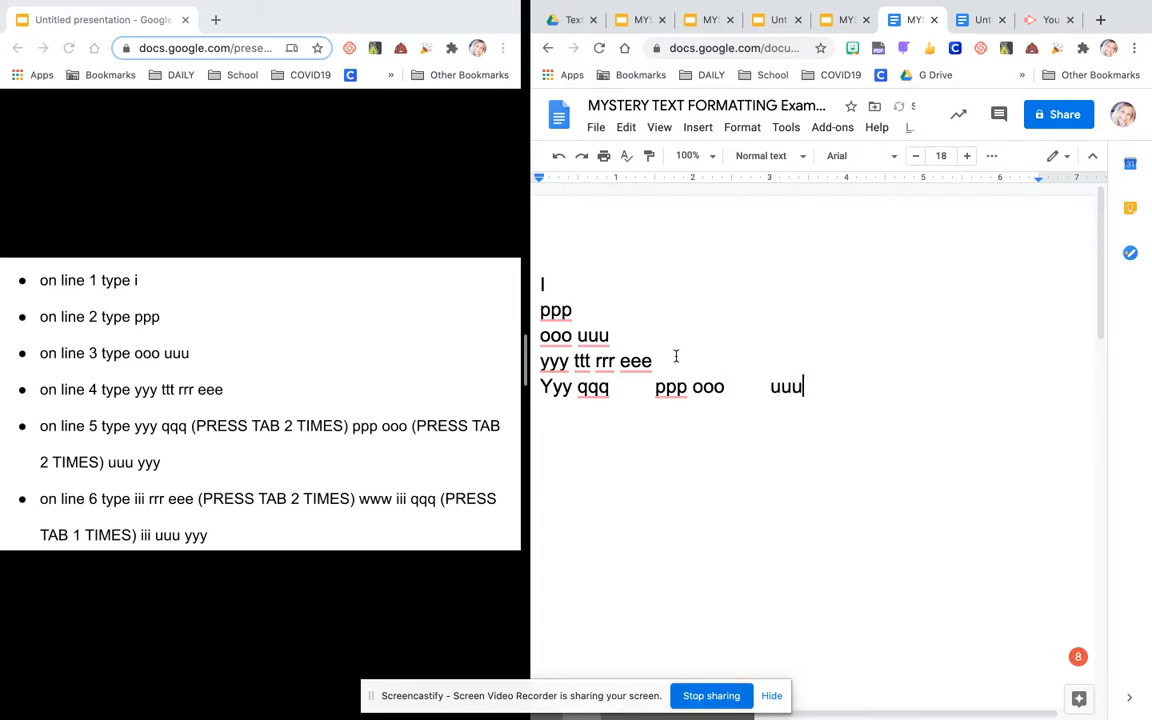
pyautogui.write(' yyy')
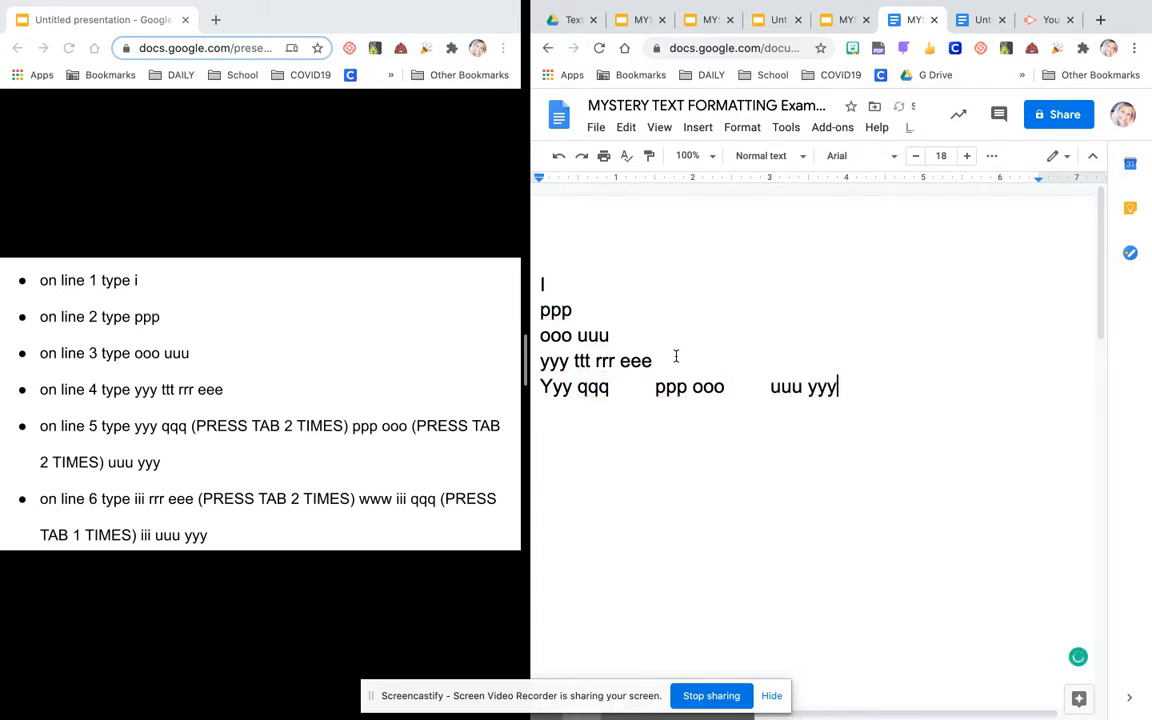
pyautogui.click(552, 388)
pyautogui.press('BackSpace')
pyautogui.write('y')
pyautogui.click(844, 390)
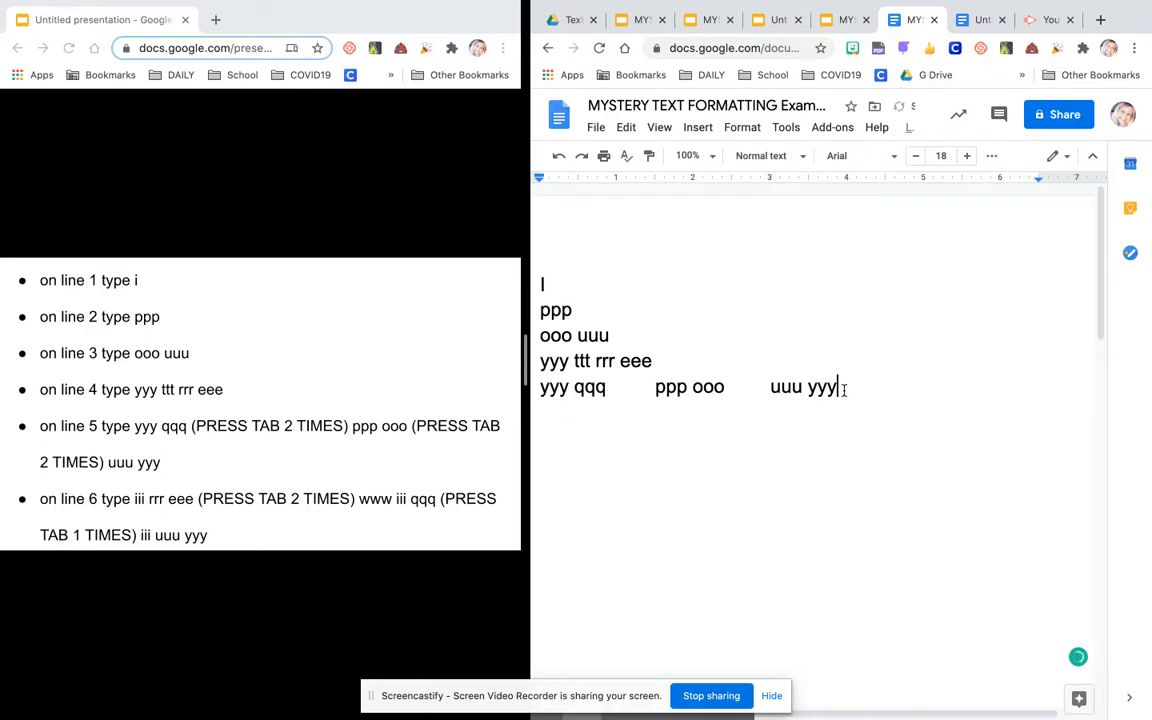
# Step: Add line 6 in lowercase: "iii rrr eee", two tabs, "www iii qqq", one tab, "iii uuu yyy"
pyautogui.press('Return')
pyautogui.write('iii rrr eee')
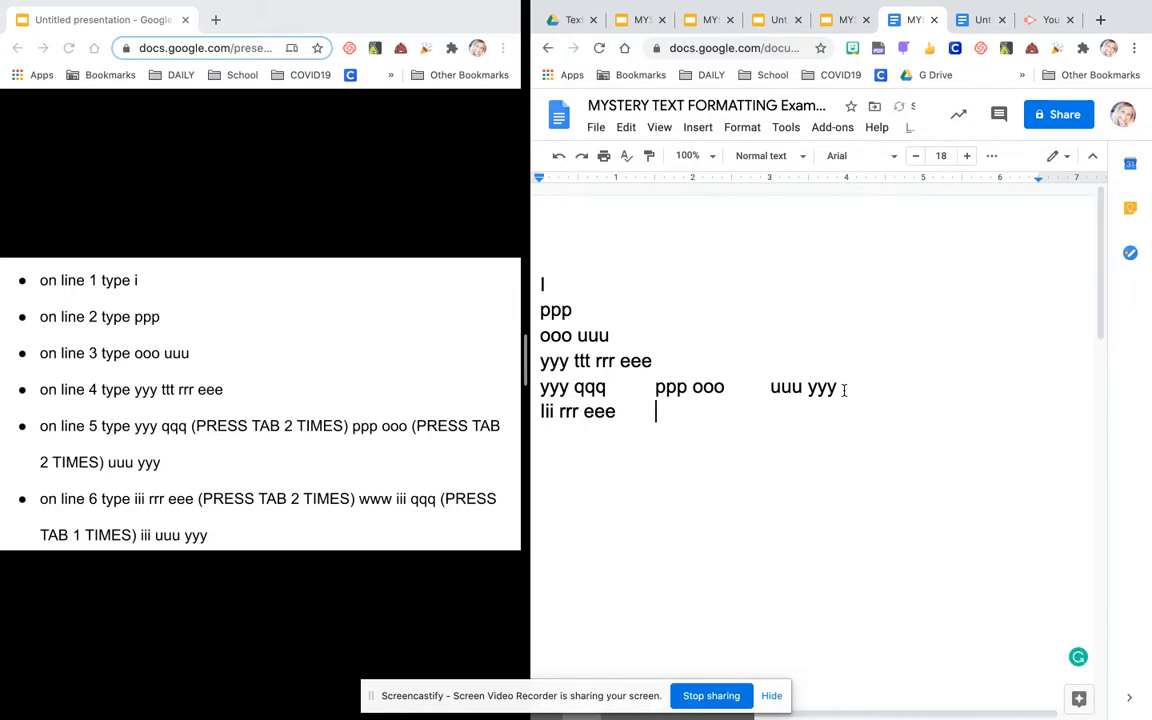
pyautogui.write('www iii qqq')
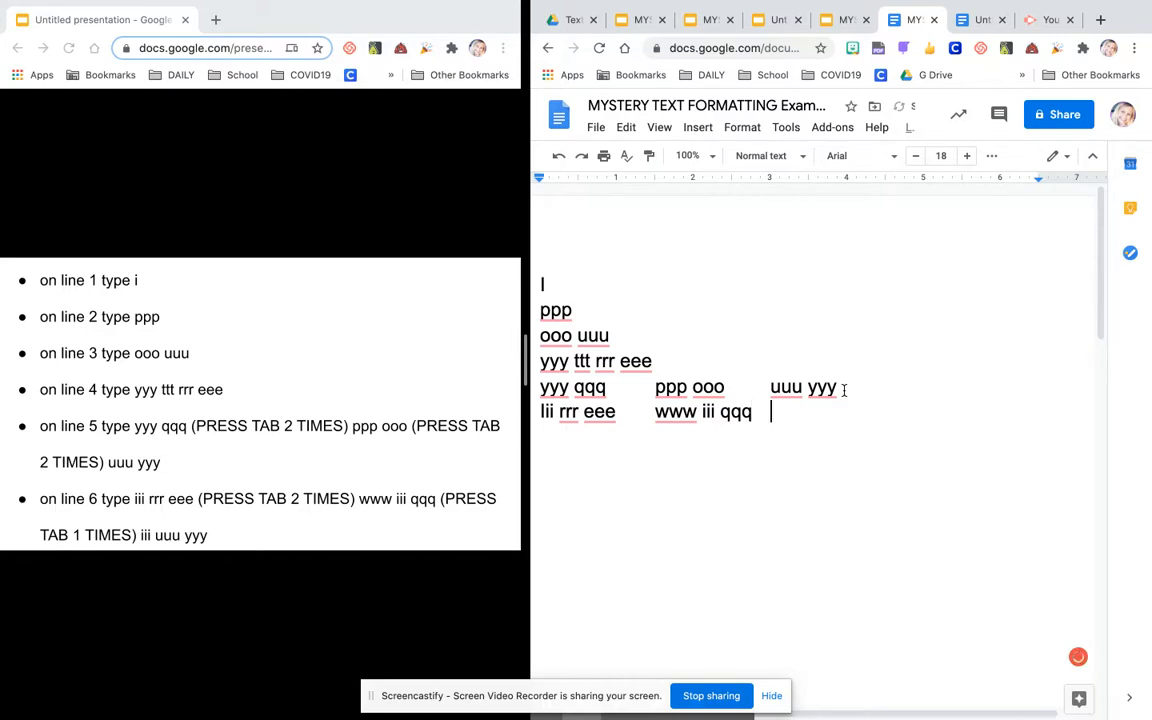
pyautogui.write('iii uuu')
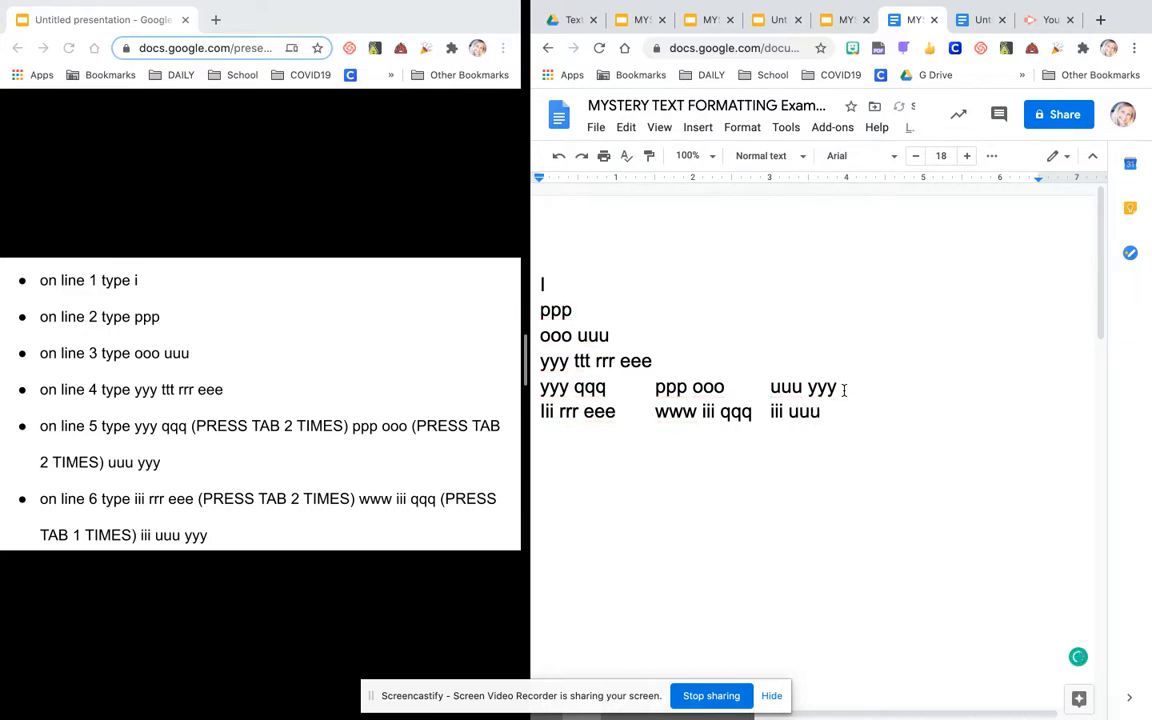
pyautogui.write(' yyy')
pyautogui.click(546, 412)
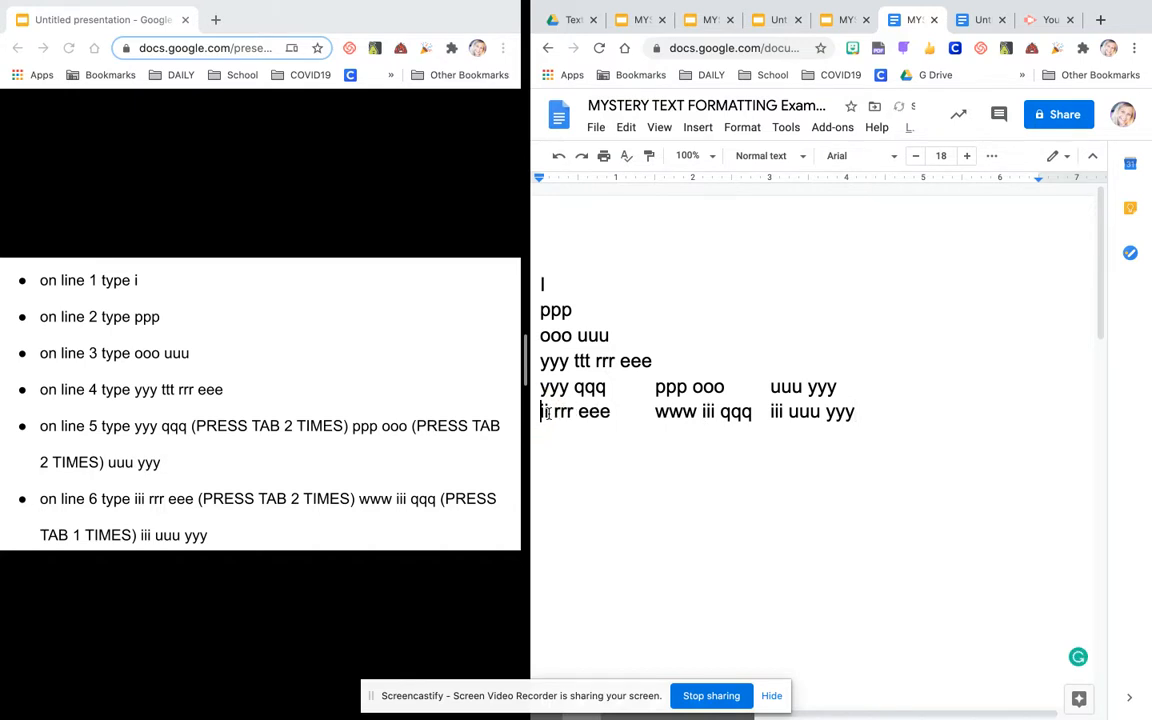
# Step: Change the capital letter on line 1 to a lowercase "i" and return to the end of line 6
pyautogui.click(548, 285)
pyautogui.press('Delete')
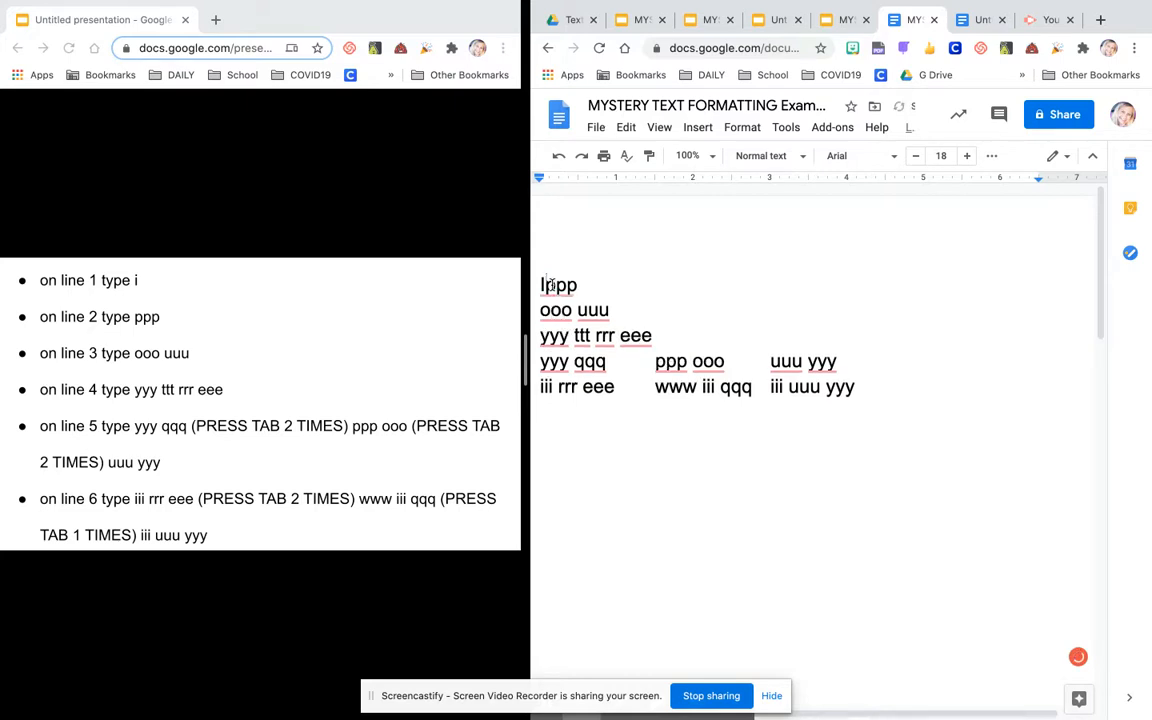
pyautogui.hotkey('ctrl', 'z')
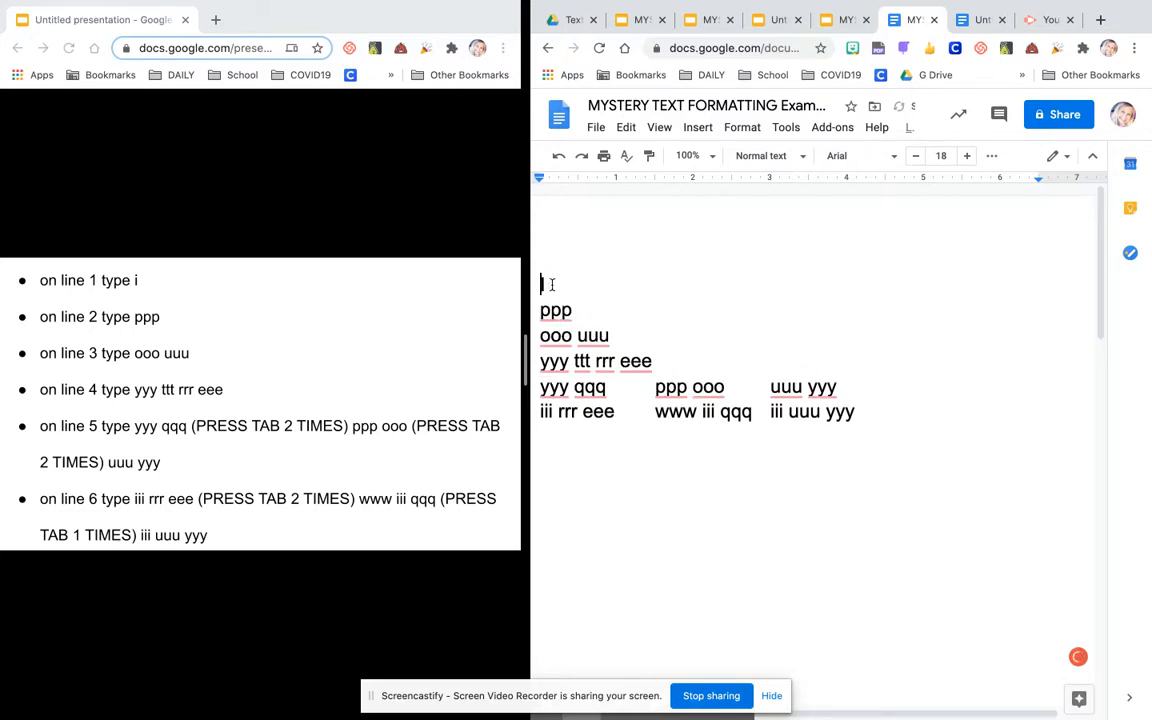
pyautogui.hotkey('ctrl', 'z')
pyautogui.click(882, 424)
# Step: View the additional formatting options and the text color palette without applying a color
pyautogui.click(992, 157)
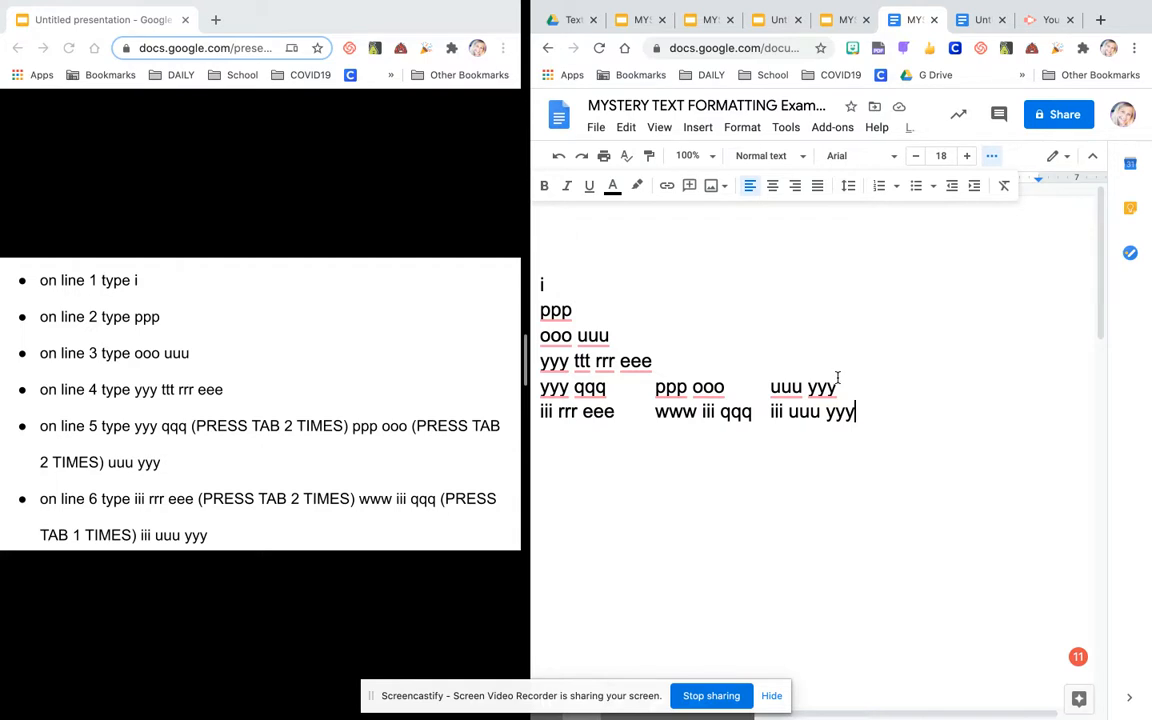
pyautogui.click(614, 192)
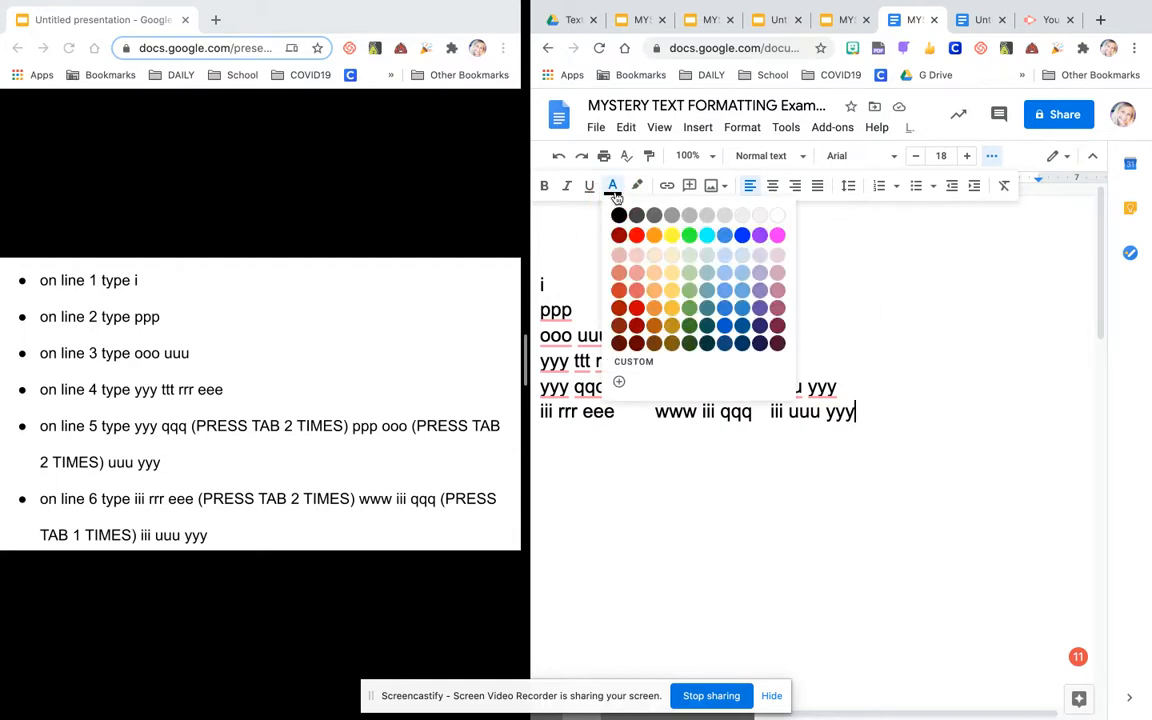
pyautogui.doubleClick(871, 242)
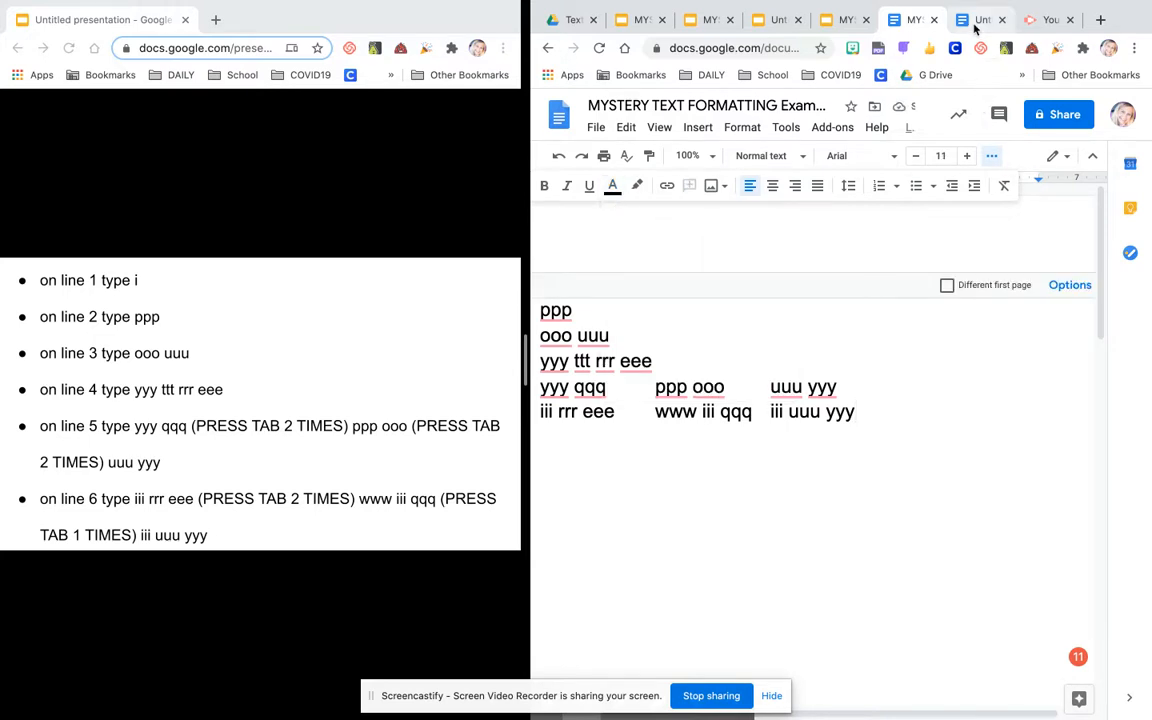
# Step: Switch to the Untitled document and examine the finished, colored and centered text picture
pyautogui.click(975, 22)
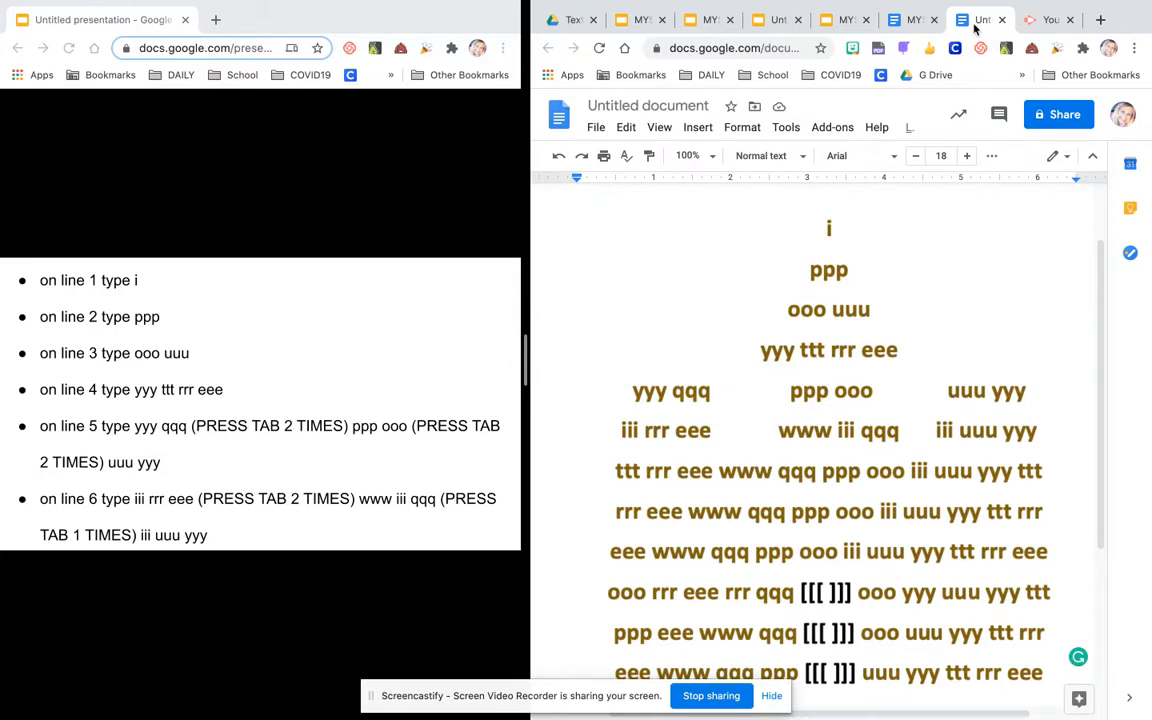
pyautogui.scroll(-1, 974, 237)
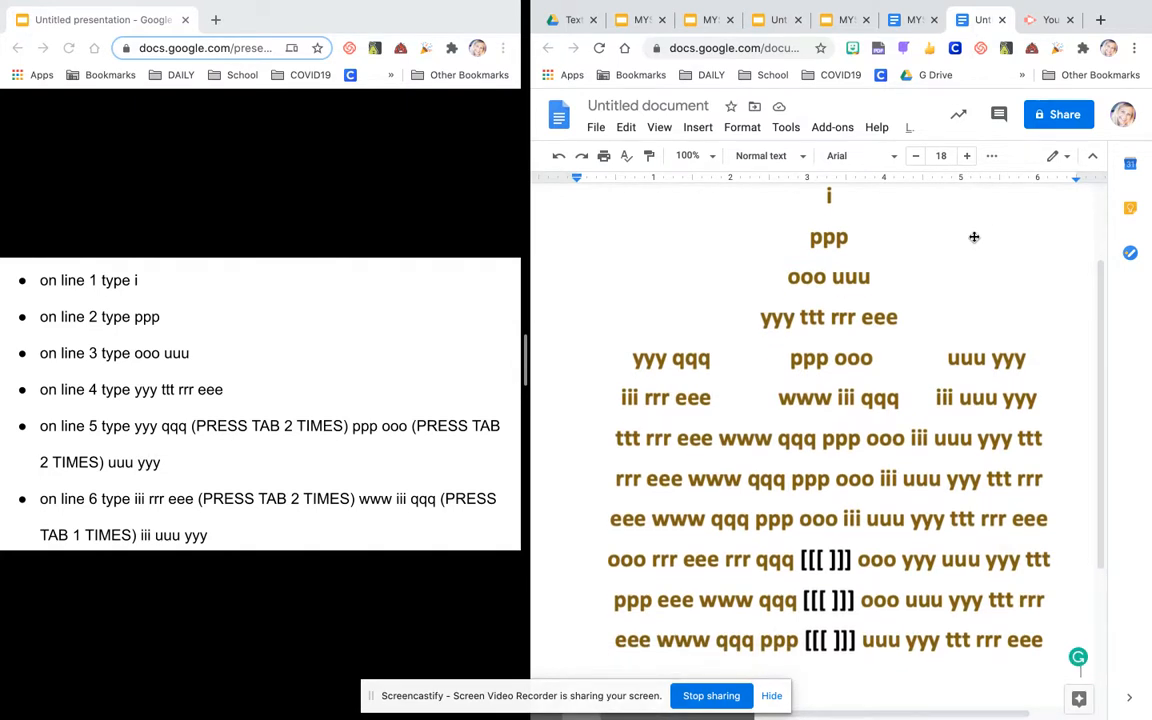
pyautogui.scroll(1, 974, 237)
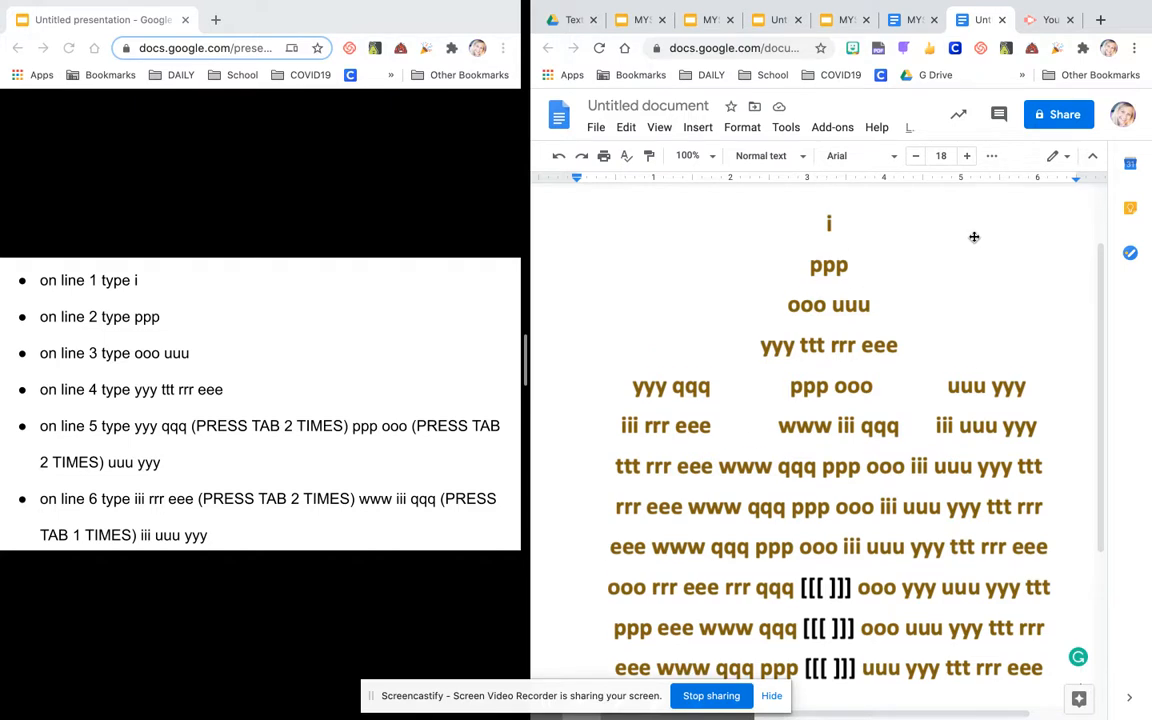